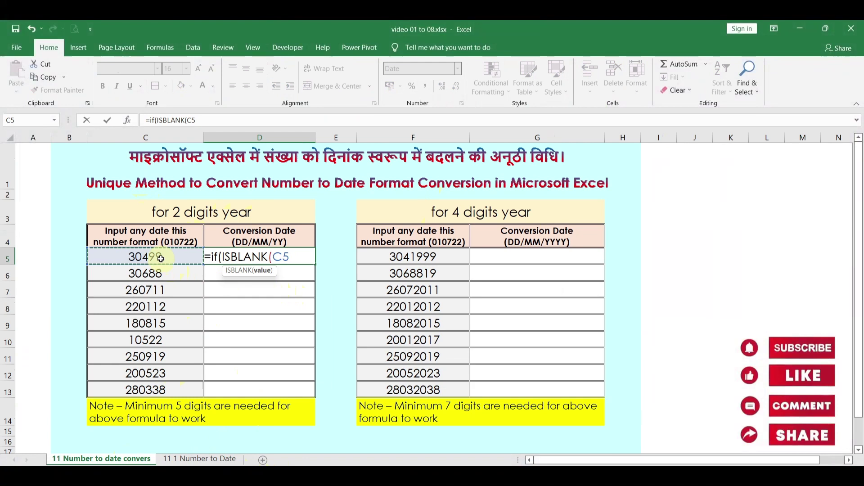
Step: Complete the two-digit-year conversion formula in D5 as =IF(ISBLANK(C5),"",--TEXT(C5,"00\/00\/00"))
{"action": "type", "text": "),\"\""}
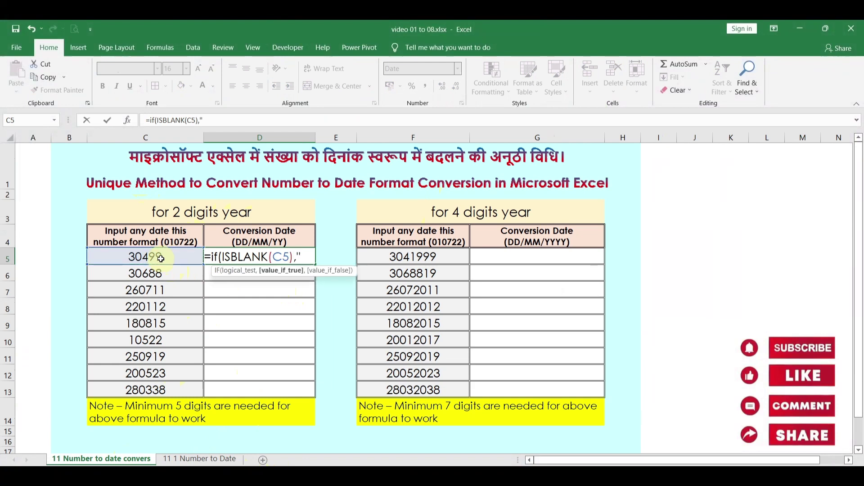
{"action": "type", "text": ","}
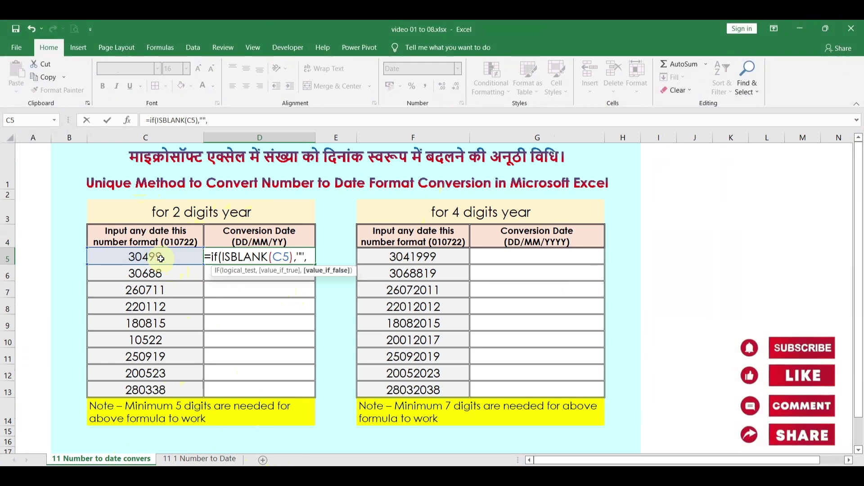
{"action": "type", "text": "--TE"}
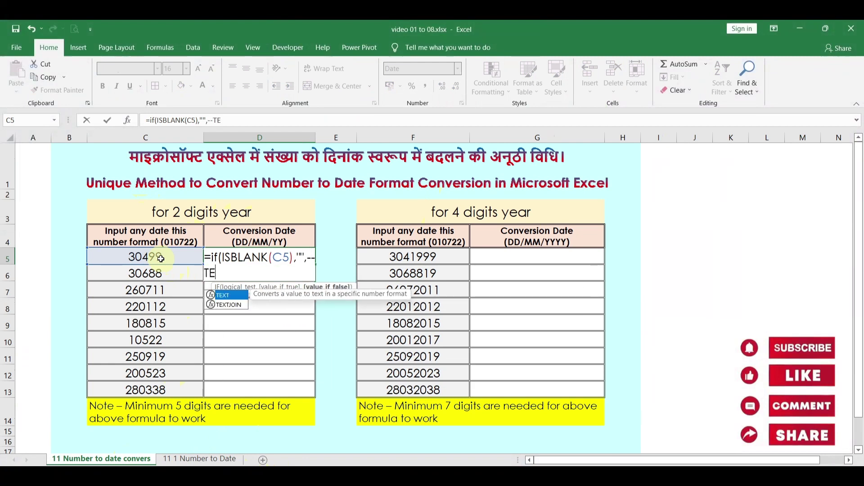
{"action": "type", "text": "XT"}
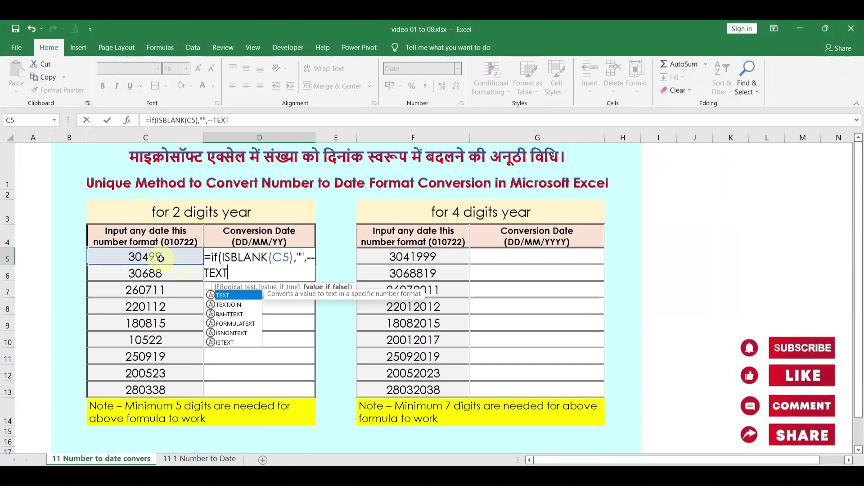
{"action": "type", "text": "("}
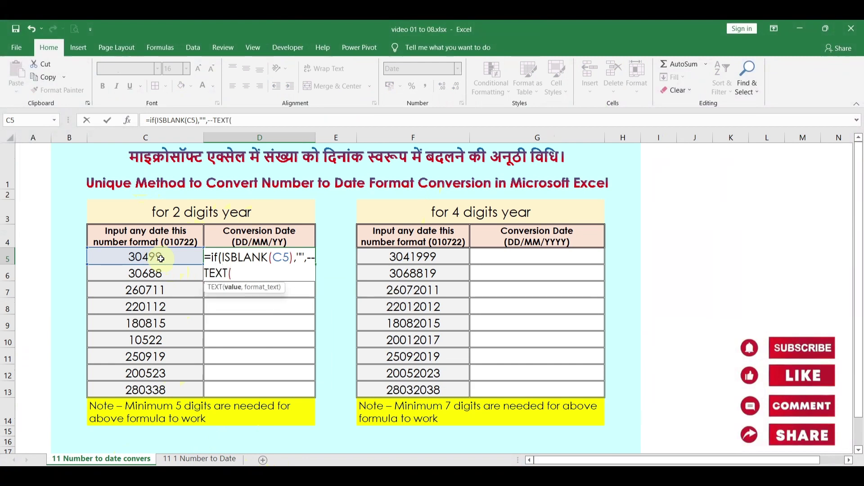
{"action": "left_click", "coordinate": [160, 258]}
{"action": "type", "text": ")"}
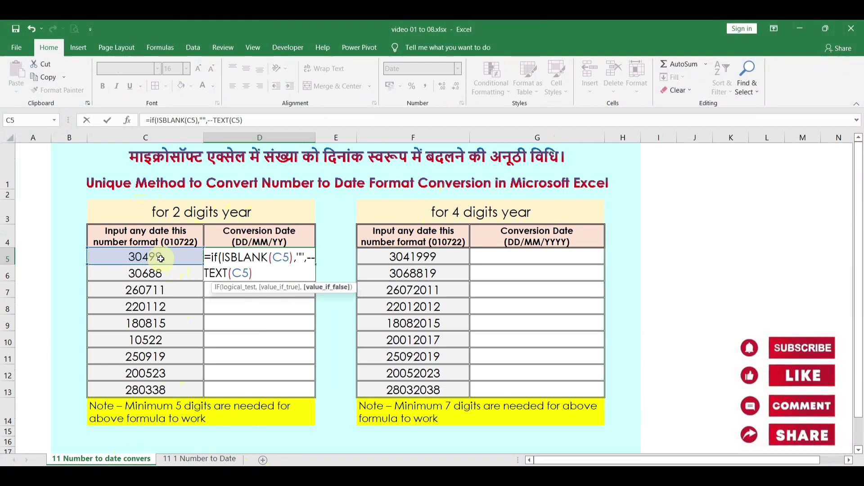
{"action": "key", "text": "BackSpace"}
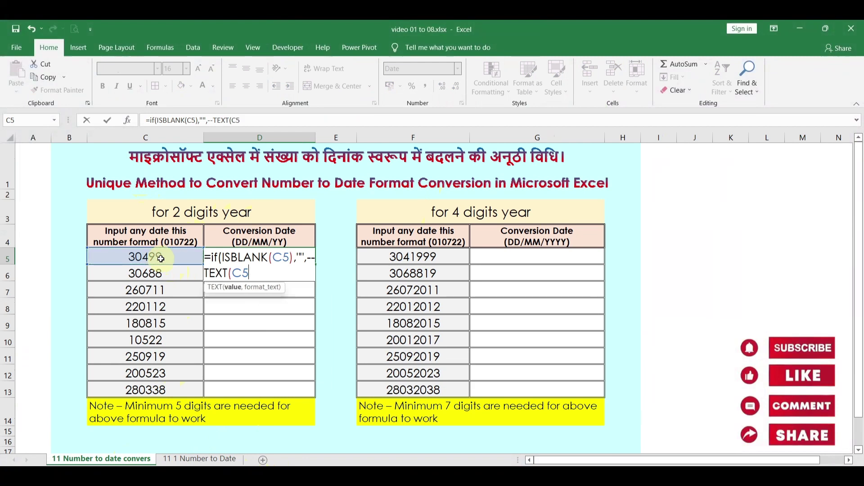
{"action": "type", "text": ",\"00"}
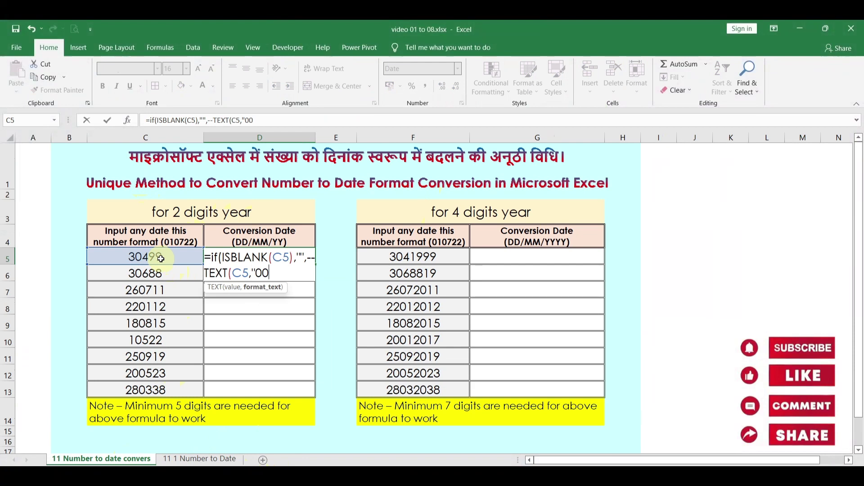
{"action": "type", "text": "\\/00\\/00"}
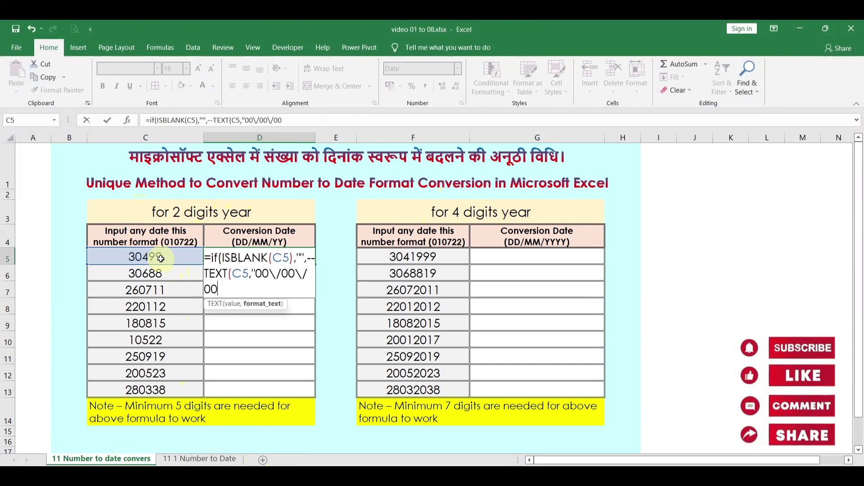
{"action": "type", "text": "\"))"}
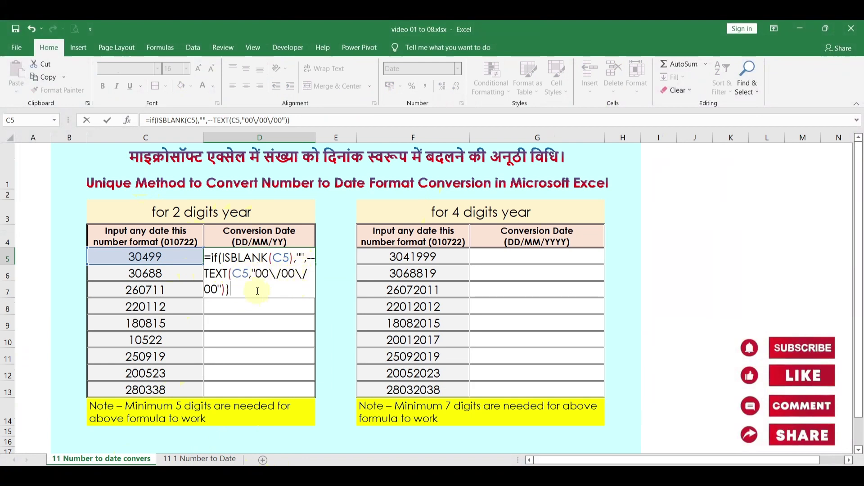
{"action": "key", "text": "Return"}
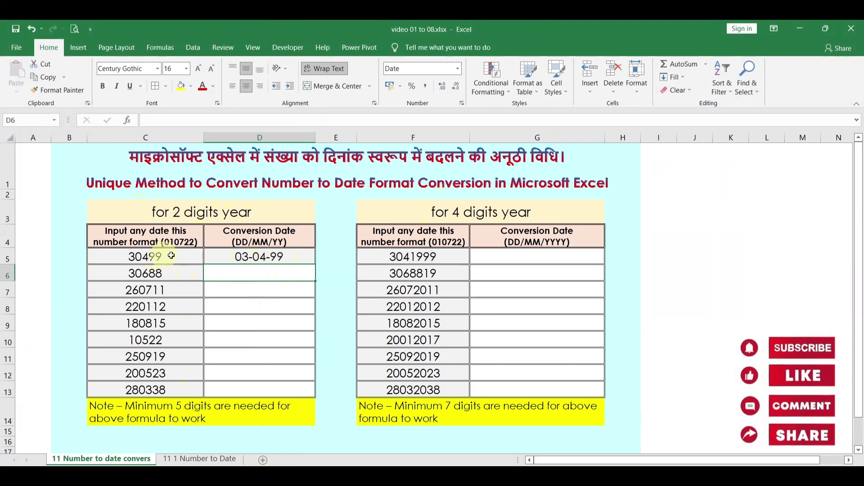
Step: Fill the D5 conversion formula down through D13 for the remaining two-digit-year numbers
{"action": "left_click", "coordinate": [282, 259]}
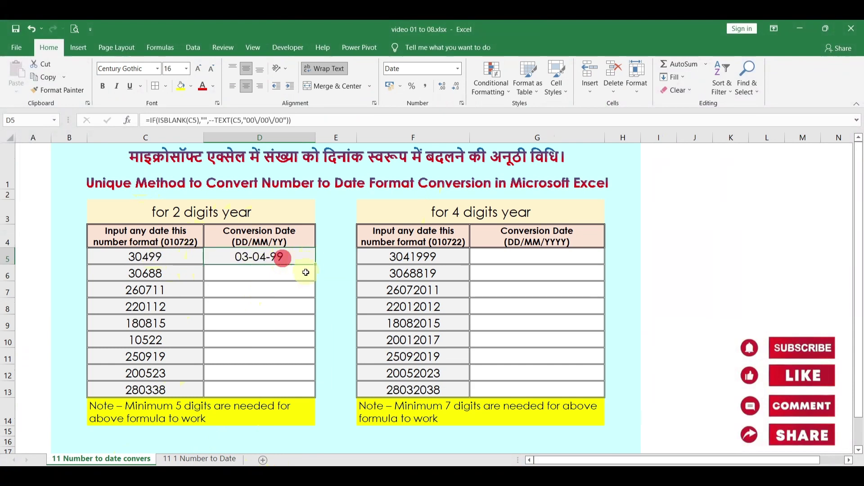
{"action": "left_click_drag", "start_coordinate": [314, 266], "coordinate": [312, 395]}
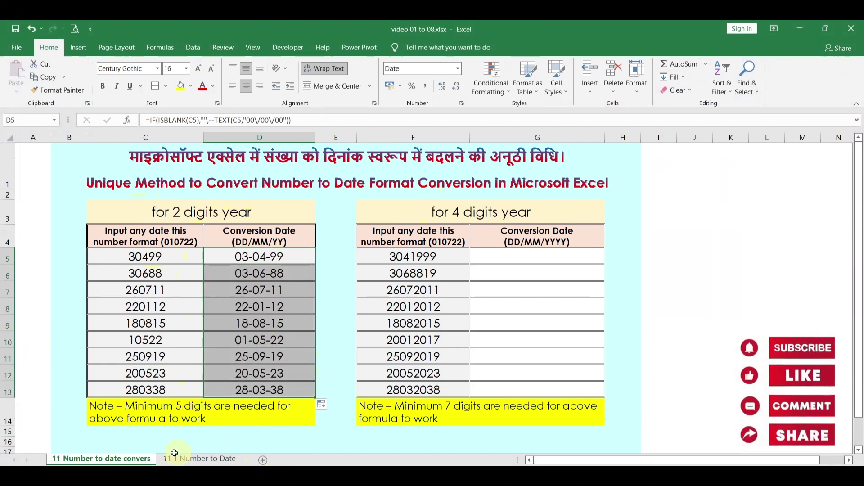
{"action": "left_click", "coordinate": [182, 411]}
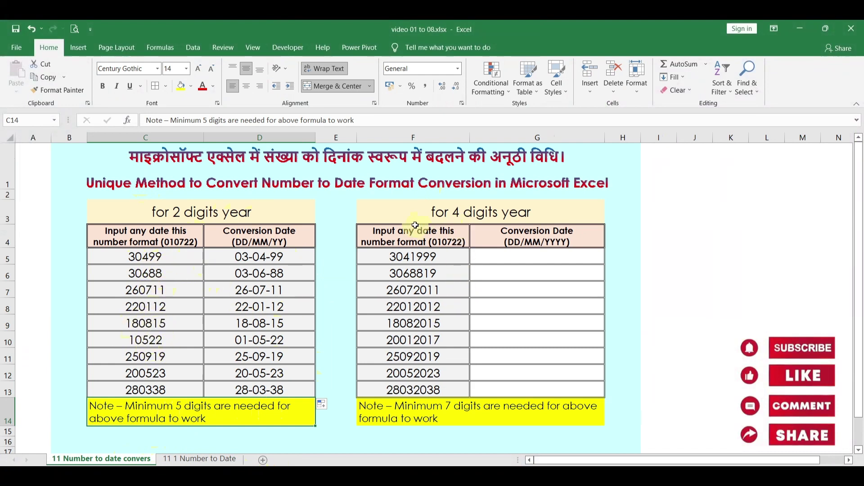
Step: Enter the four-digit-year conversion formula =IF(ISBLANK(F5),"",--TEXT(F5,"00\/00\/0000")) in G5
{"action": "left_click", "coordinate": [512, 259]}
{"action": "type", "text": "=IF"}
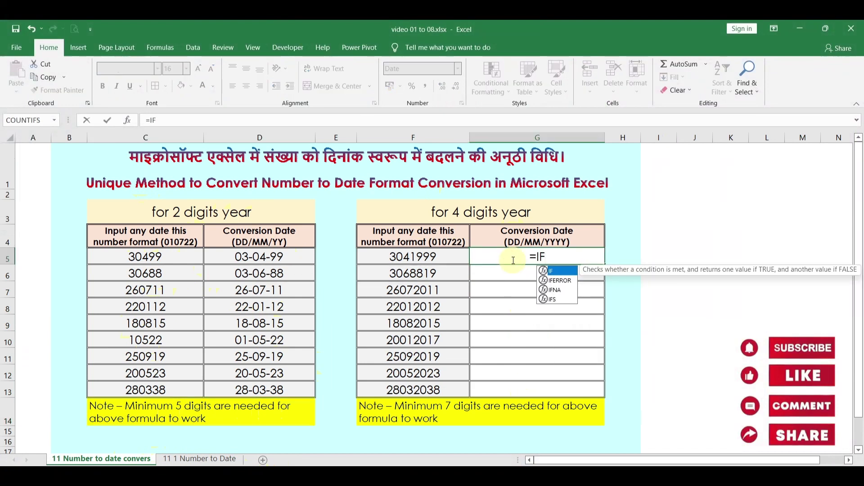
{"action": "type", "text": "(IS"}
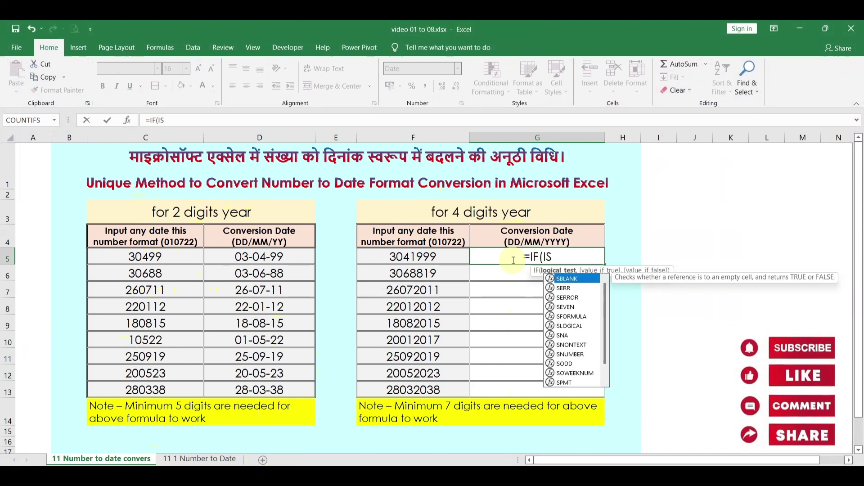
{"action": "key", "text": "Tab"}
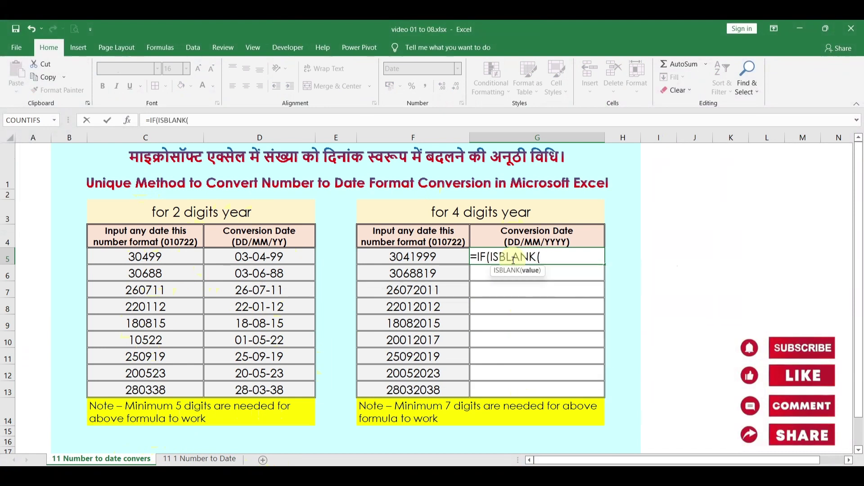
{"action": "left_click", "coordinate": [437, 257]}
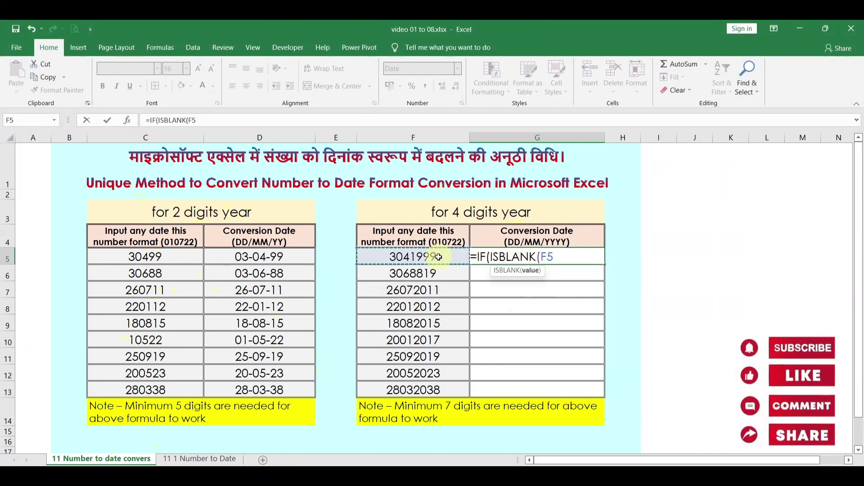
{"action": "type", "text": ")"}
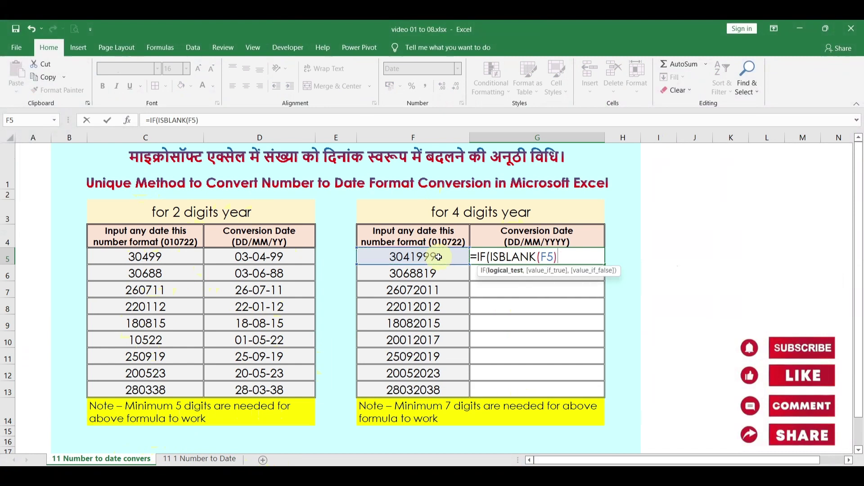
{"action": "type", "text": ","}
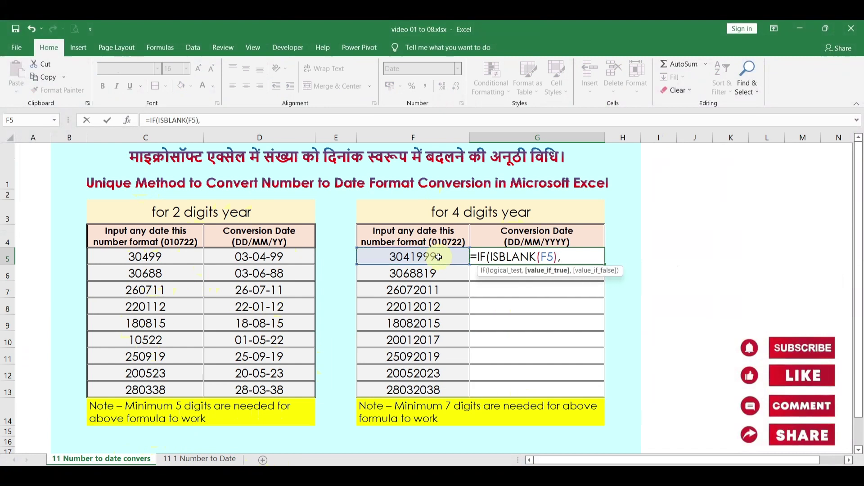
{"action": "type", "text": "\"\",--TEX"}
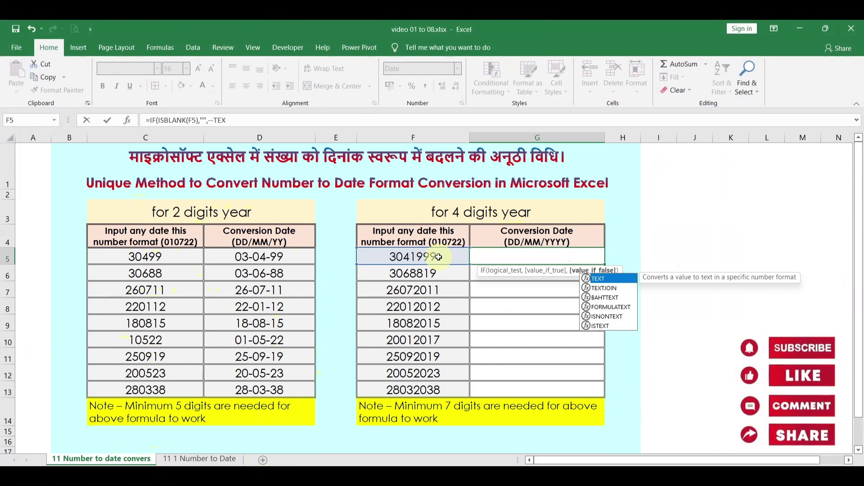
{"action": "key", "text": "Tab"}
{"action": "left_click", "coordinate": [439, 257]}
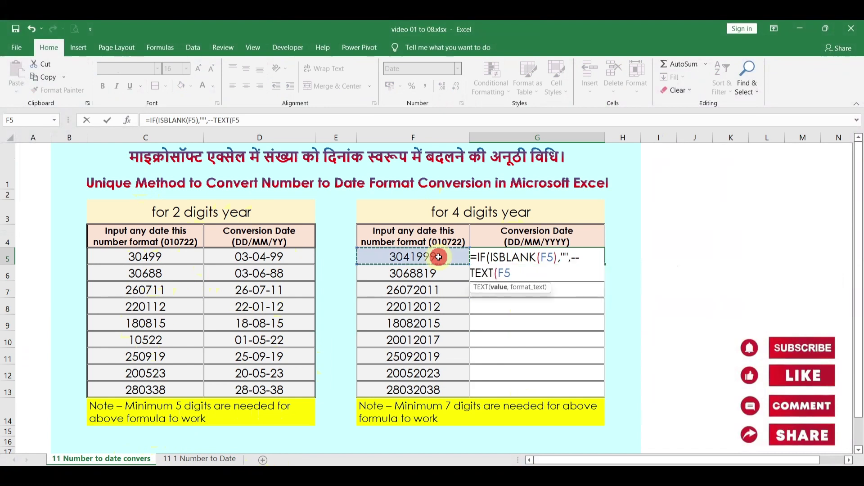
{"action": "type", "text": ",\""}
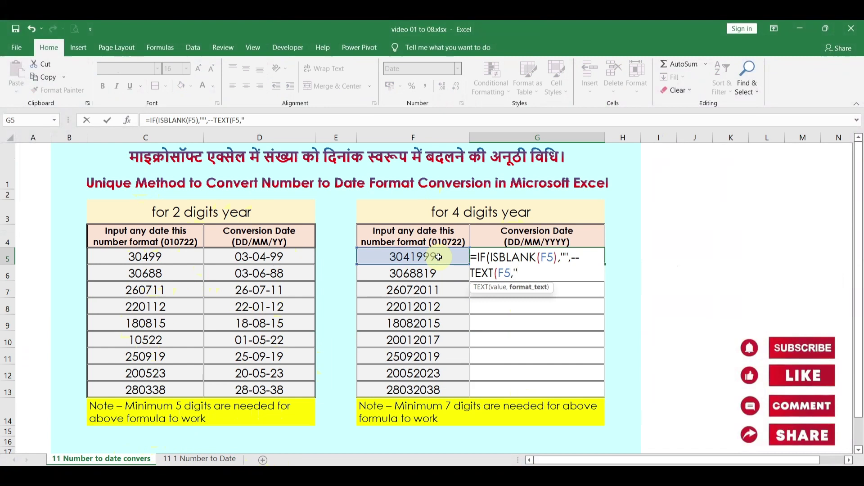
{"action": "type", "text": "00\\/00\\/0000"}
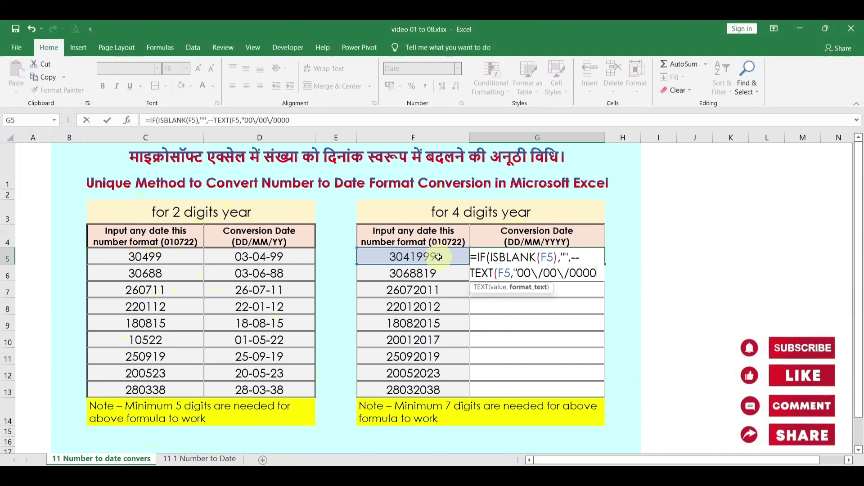
{"action": "type", "text": "\"))"}
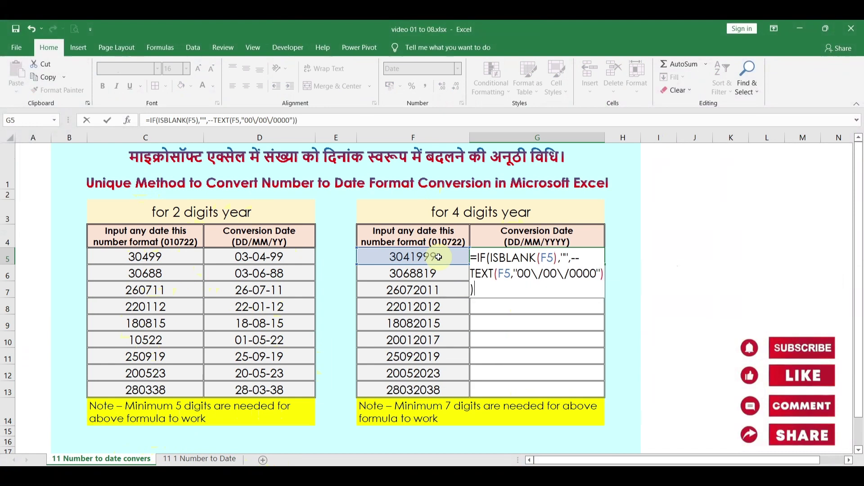
{"action": "key", "text": "Return"}
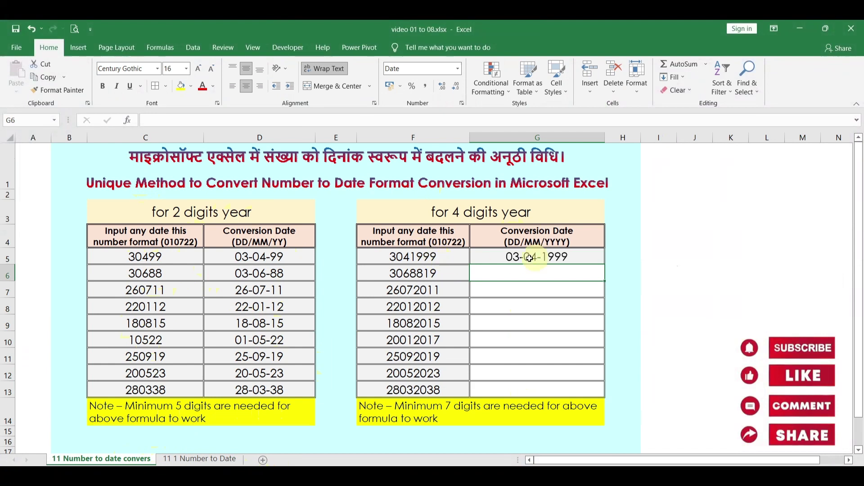
Step: Fill the G5 conversion formula down through G13 for the remaining four-digit-year numbers
{"action": "left_click", "coordinate": [599, 258]}
{"action": "left_click_drag", "start_coordinate": [603, 265], "coordinate": [602, 394]}
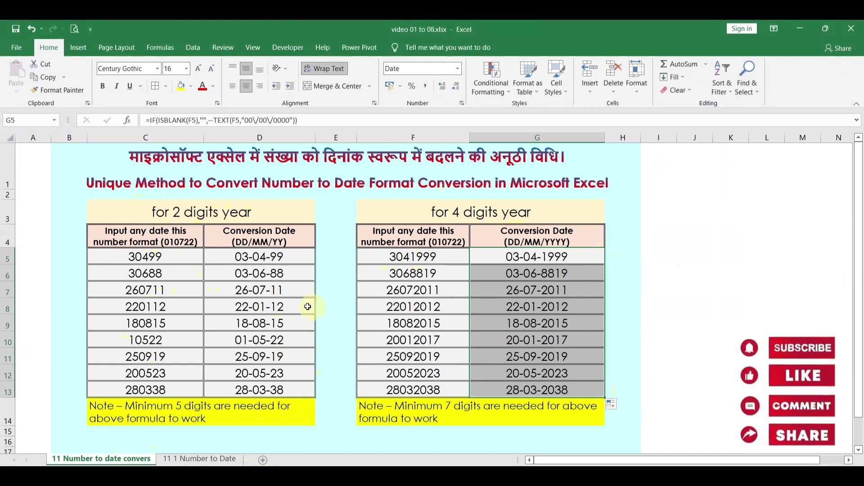
{"action": "left_click", "coordinate": [163, 355]}
Step: Replace the two-digit-year input numbers with 50899 in C10 and 140699 in C11
{"action": "left_click", "coordinate": [153, 341]}
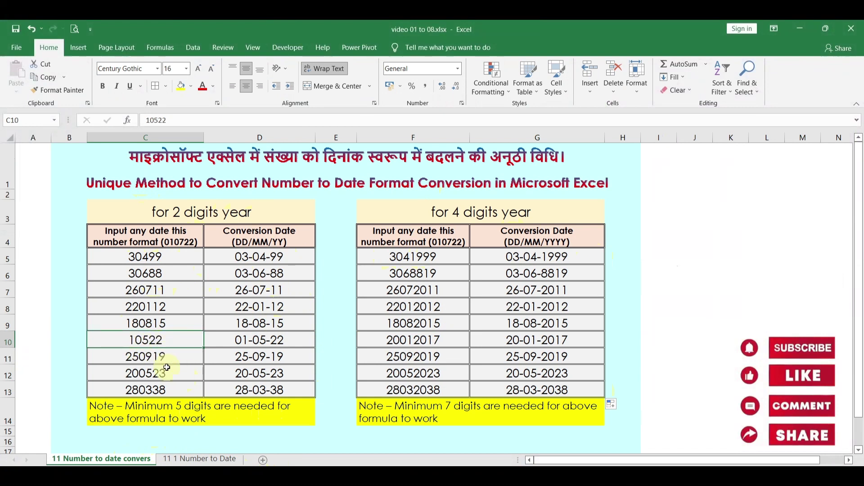
{"action": "type", "text": "508"}
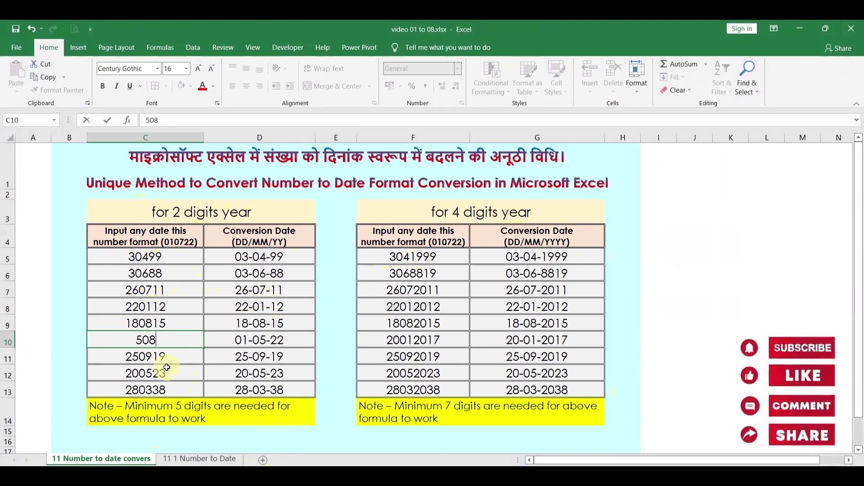
{"action": "type", "text": "99"}
{"action": "key", "text": "Return"}
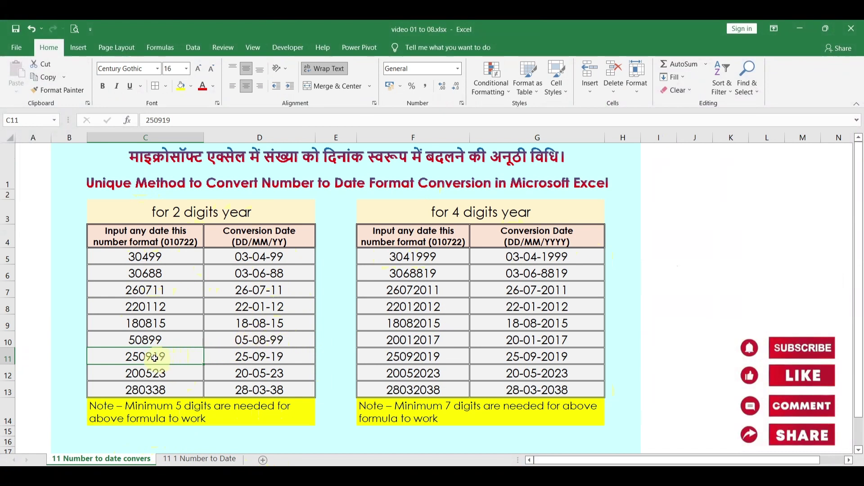
{"action": "type", "text": "14"}
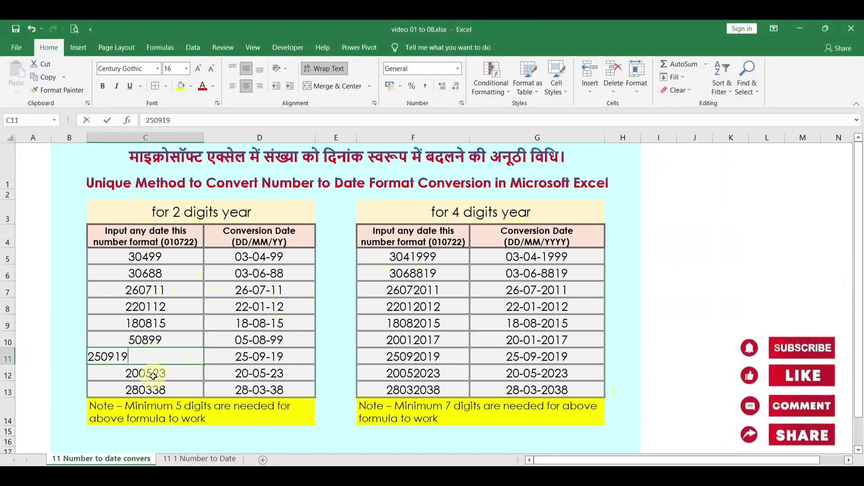
{"action": "type", "text": "0"}
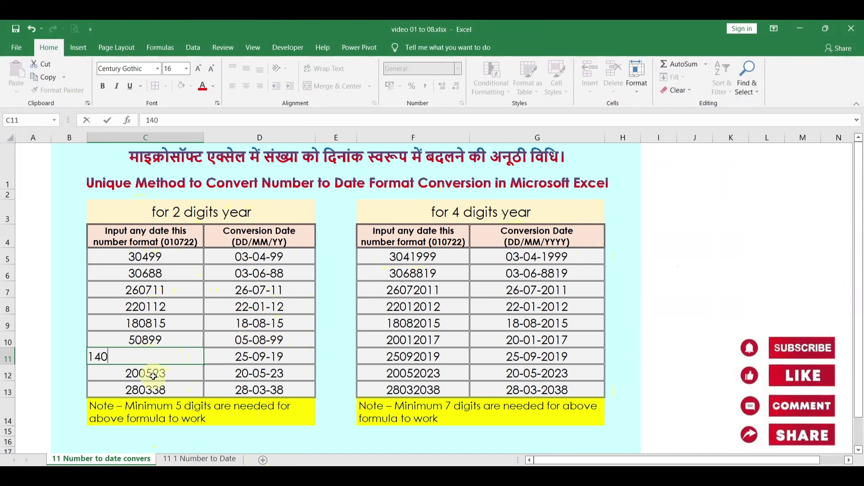
{"action": "type", "text": "699"}
{"action": "key", "text": "Return"}
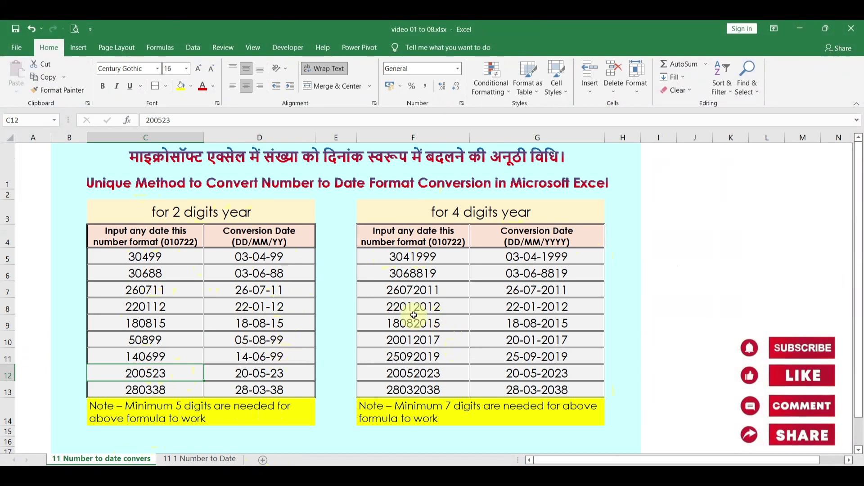
Step: Replace the four-digit-year input number in F6 with 03082022, and select the minimum-digits note below that table
{"action": "left_click", "coordinate": [411, 273]}
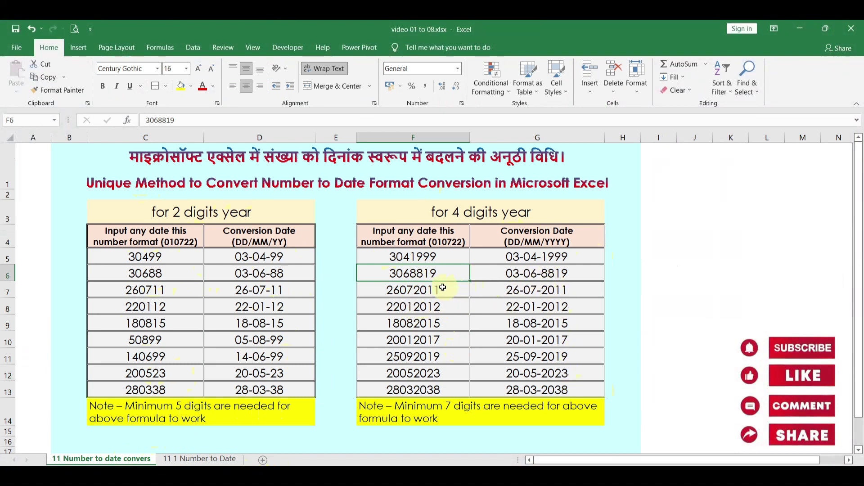
{"action": "left_click", "coordinate": [429, 276]}
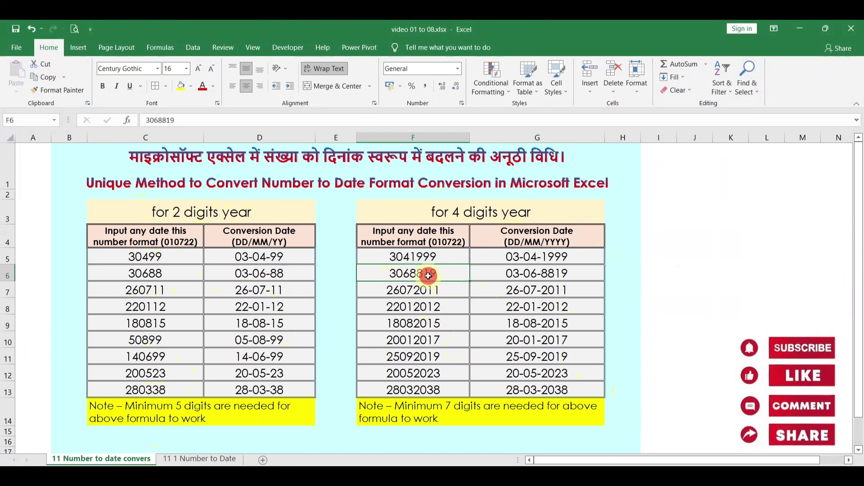
{"action": "type", "text": "0"}
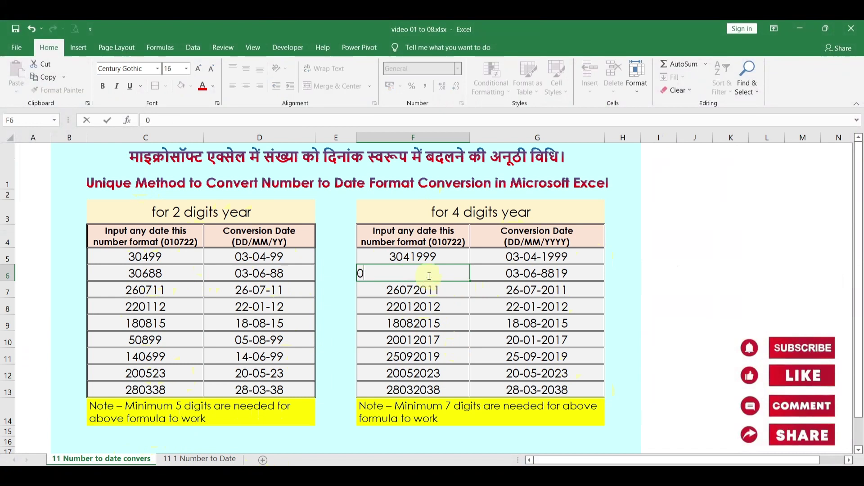
{"action": "type", "text": "3082022"}
{"action": "key", "text": "Return"}
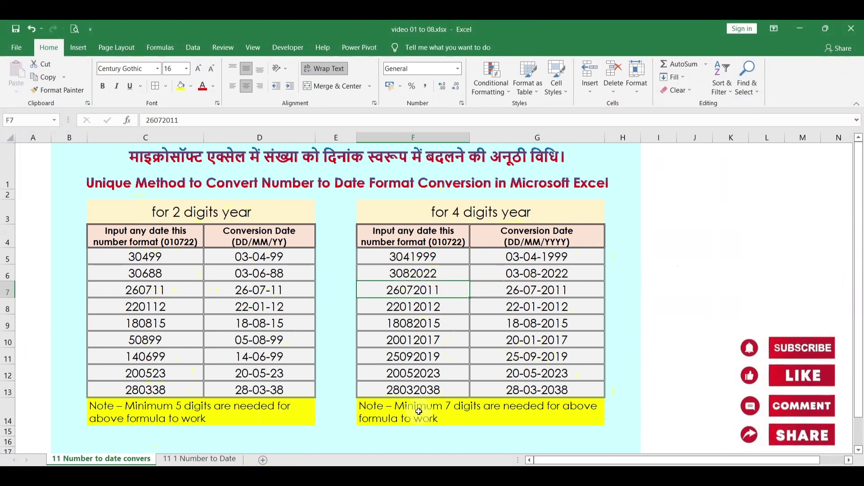
{"action": "left_click", "coordinate": [517, 412]}
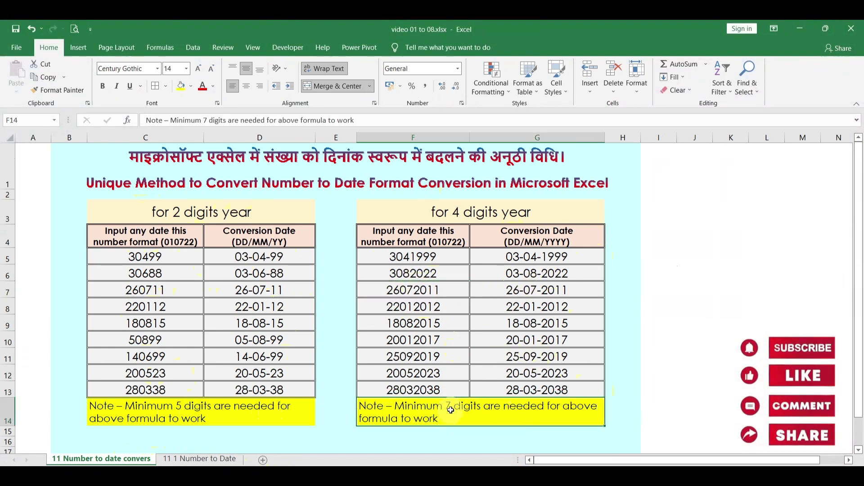